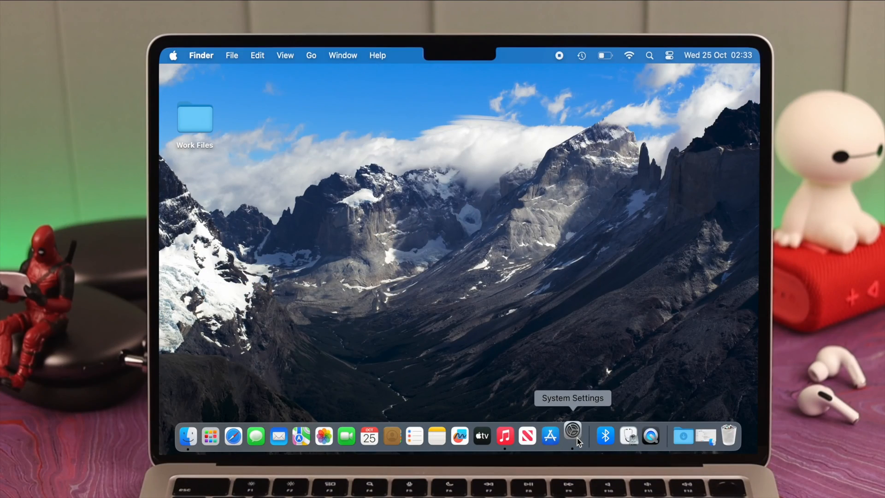
- Switch Bluetooth off in System Settings and show the AirPods Pro details
click(577, 438)
click(293, 181)
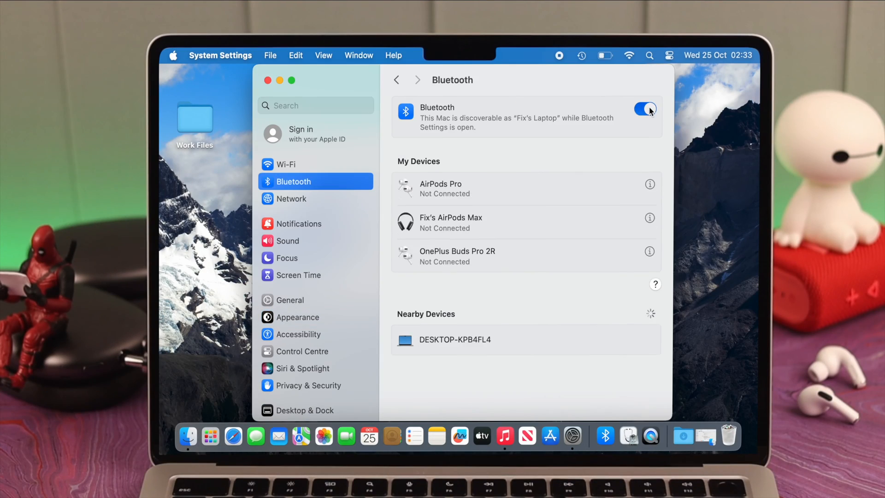
click(648, 109)
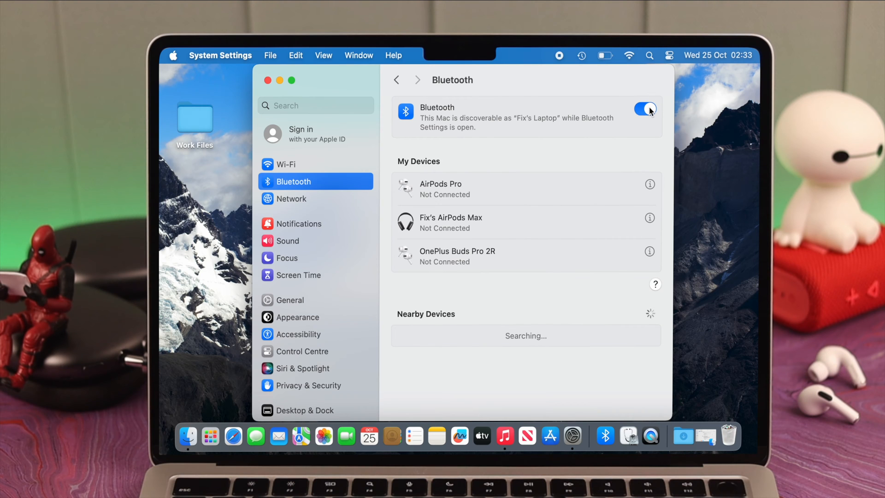
click(650, 185)
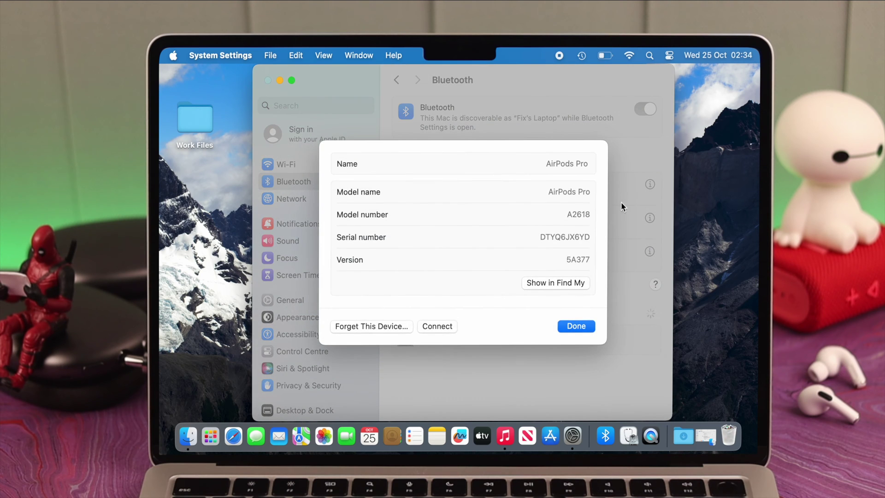
- Forget the AirPods Pro and OnePlus Buds Pro 2R, then bring up the AirPods Max details
click(350, 329)
click(487, 304)
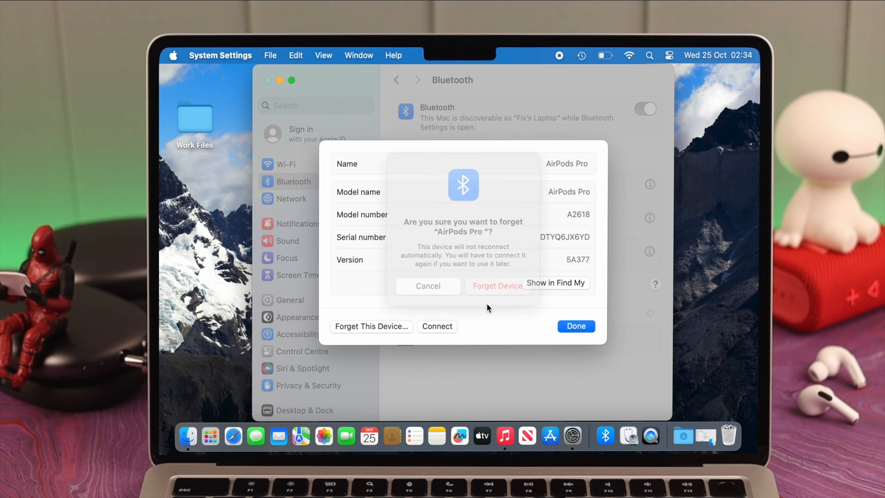
click(647, 213)
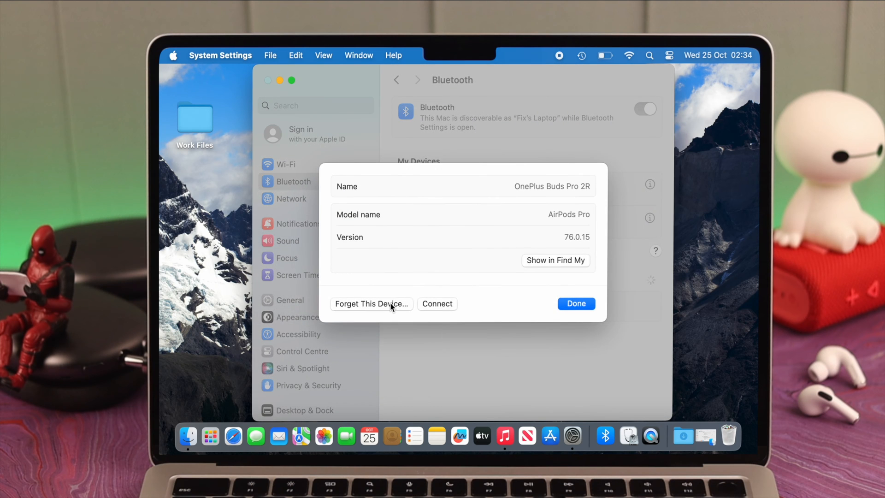
click(391, 306)
click(485, 301)
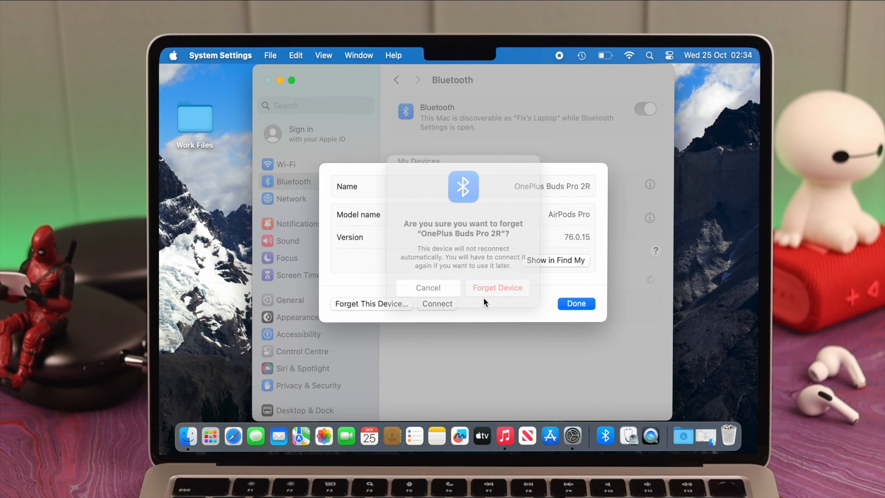
click(647, 184)
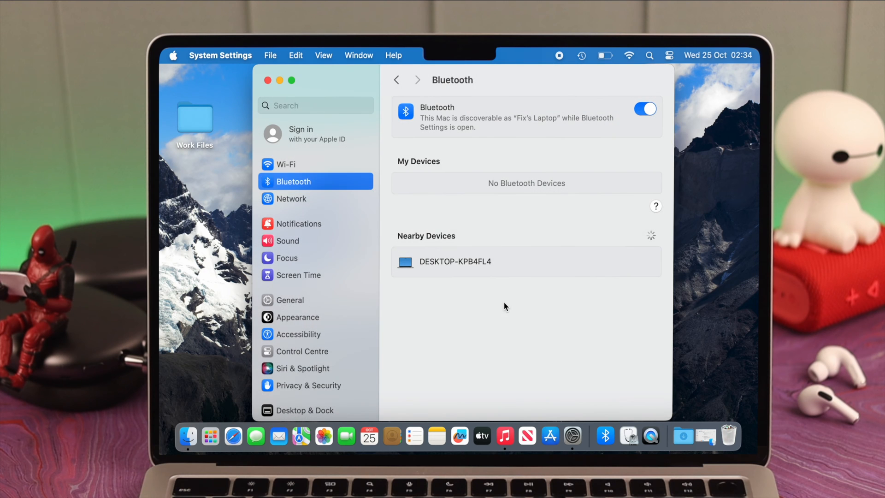
- Reach the firewall's advanced options from the Network settings
click(299, 201)
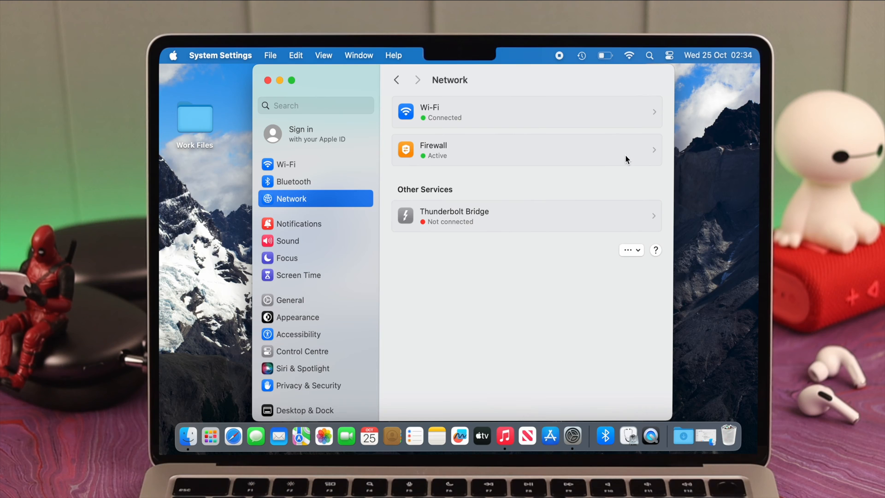
click(627, 159)
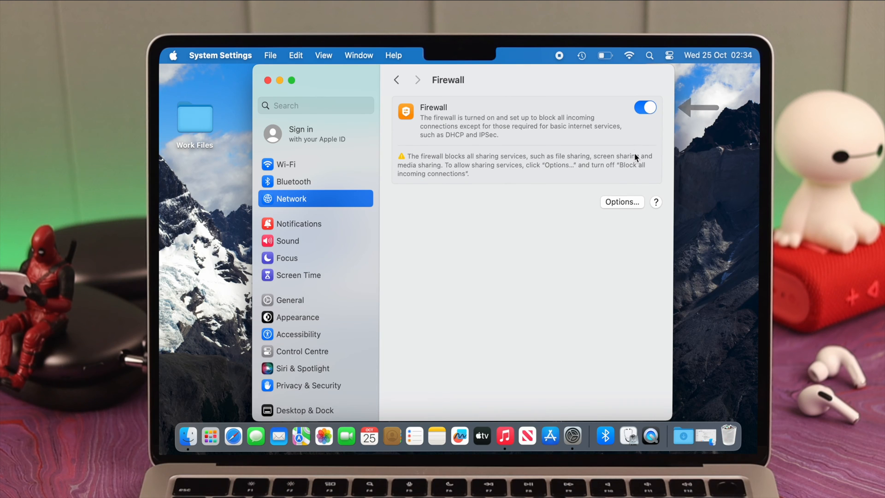
click(634, 203)
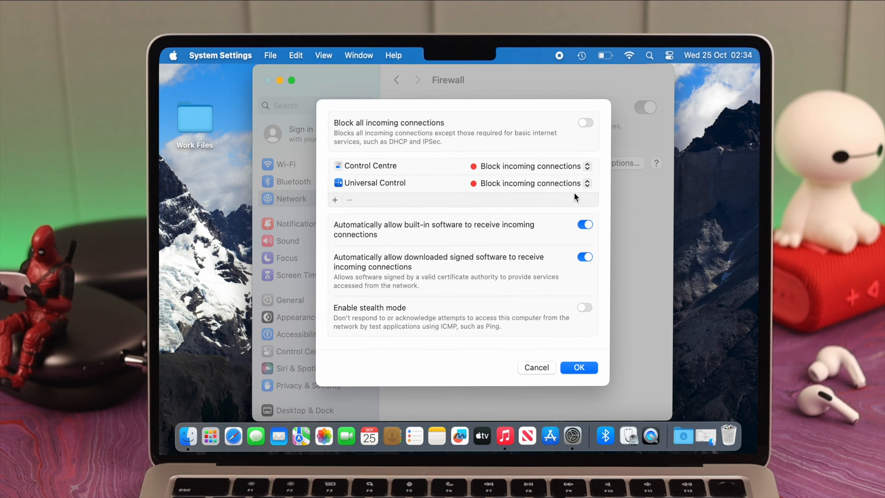
- Allow incoming connections for Control Centre and Universal Control and confirm with OK
click(587, 166)
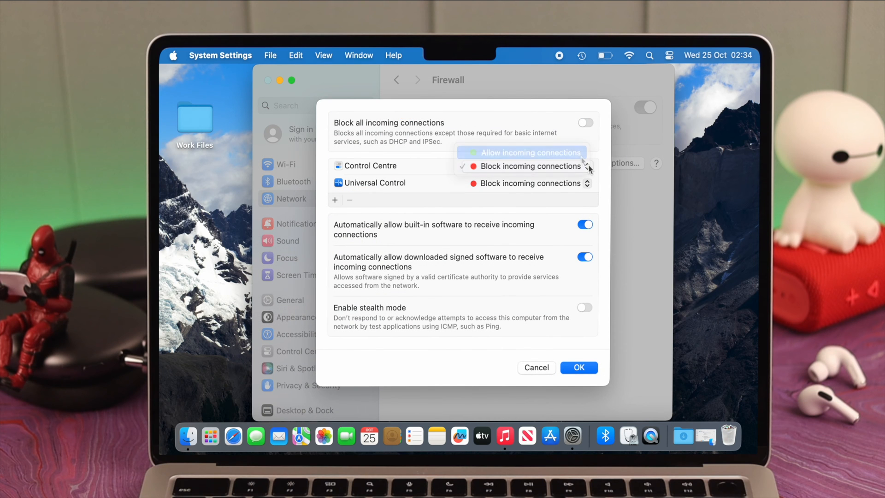
click(579, 153)
click(586, 184)
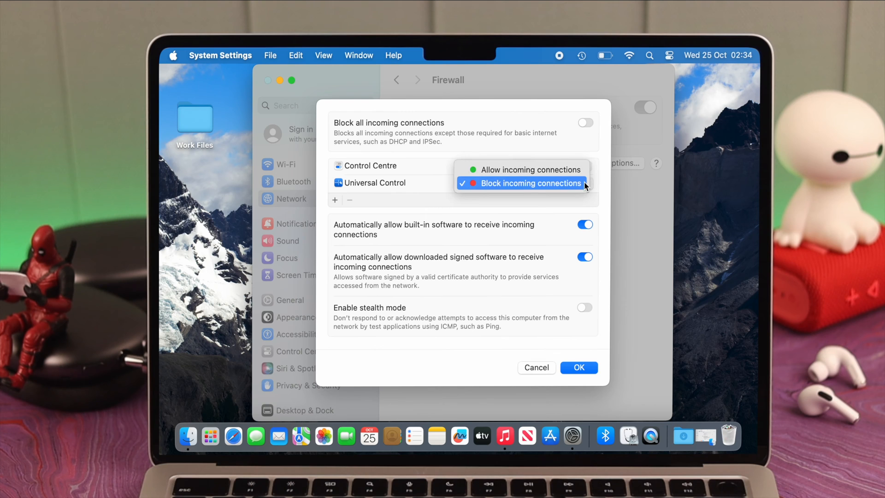
click(576, 170)
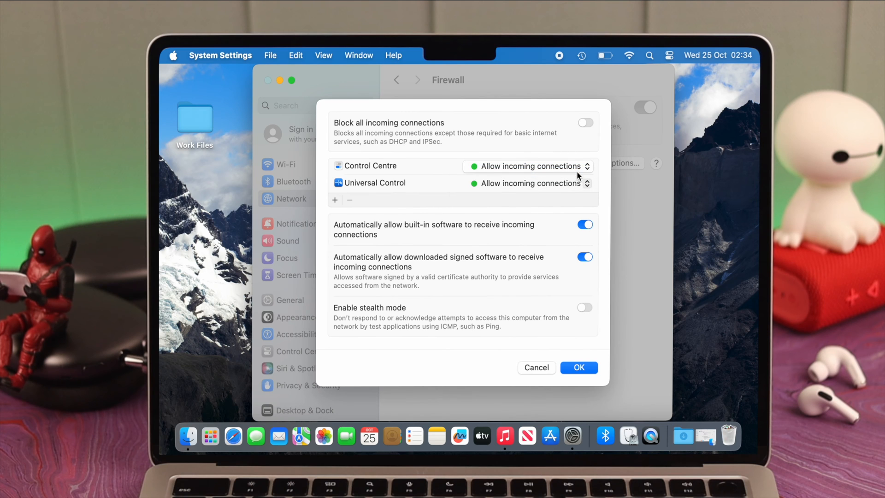
click(580, 368)
scroll(320, 277, down, 5)
- Set Low Power Mode to Never in the Battery settings
click(319, 312)
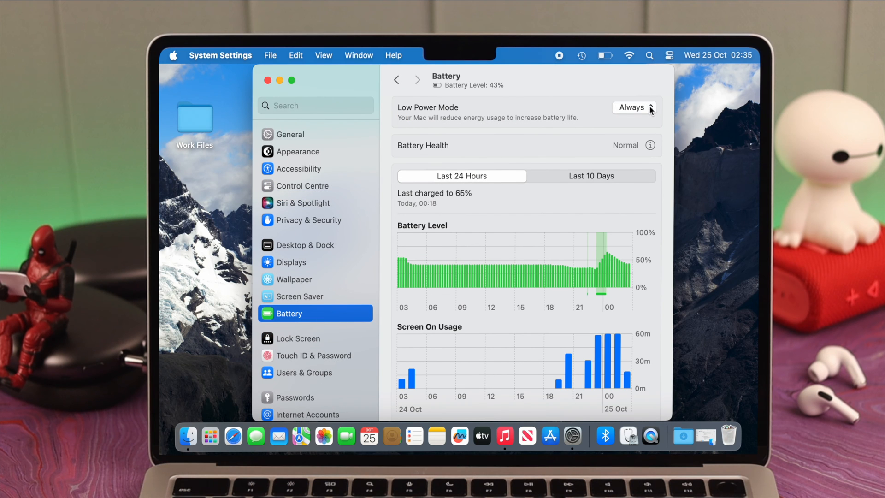
click(652, 110)
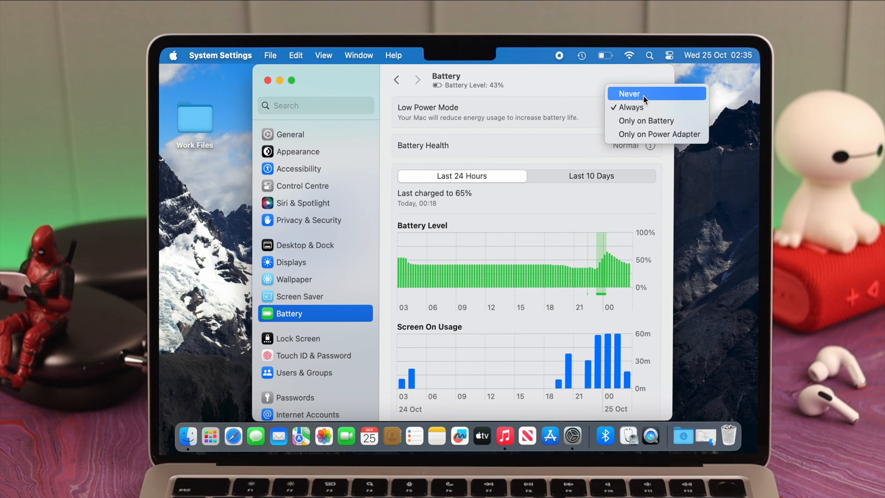
click(643, 96)
scroll(340, 315, up, 4)
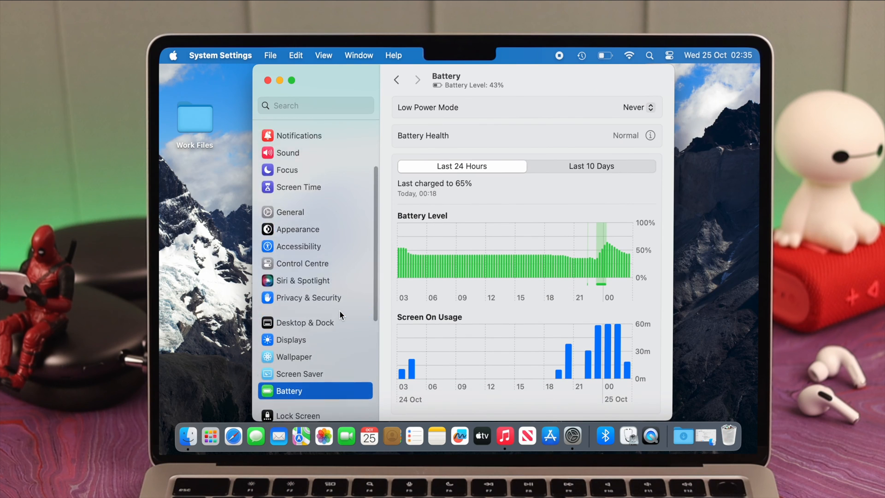
scroll(341, 315, up, 2)
- Check Software Update under General, confirming the Mac is up to date, and close System Settings
click(319, 238)
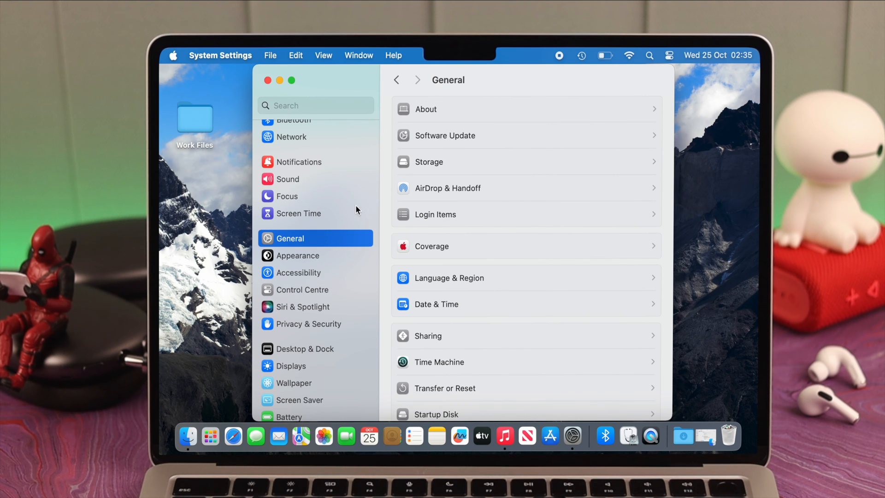
click(539, 134)
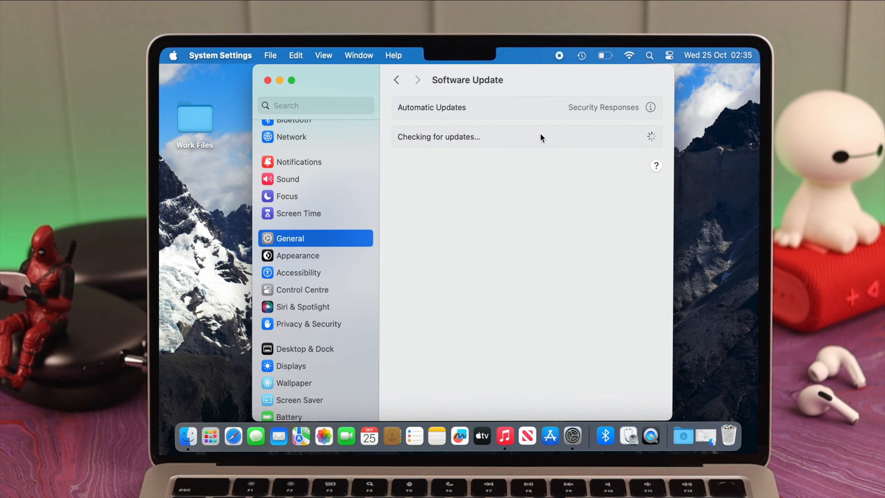
click(266, 79)
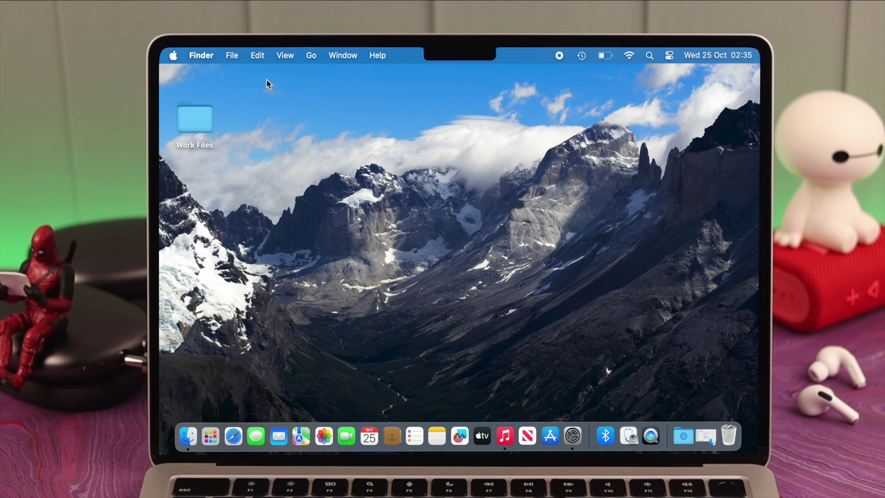
- Request a restart from the Apple menu, bringing up the restart confirmation dialog
click(174, 56)
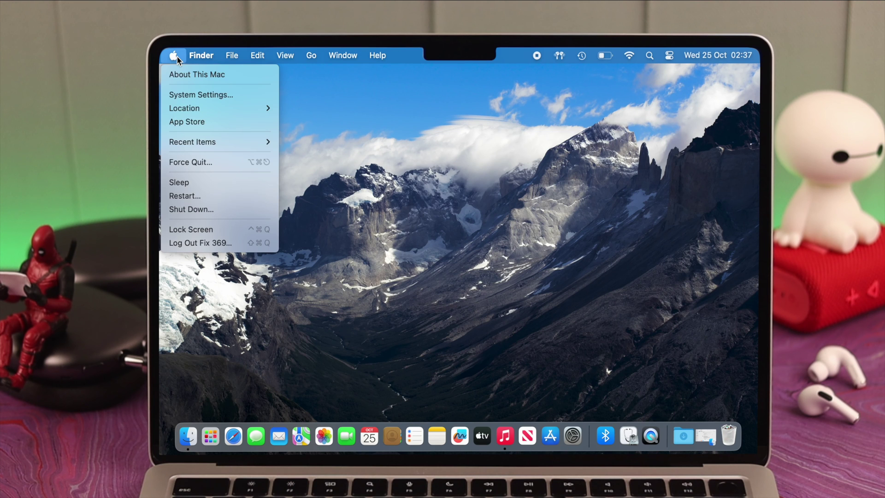
click(203, 195)
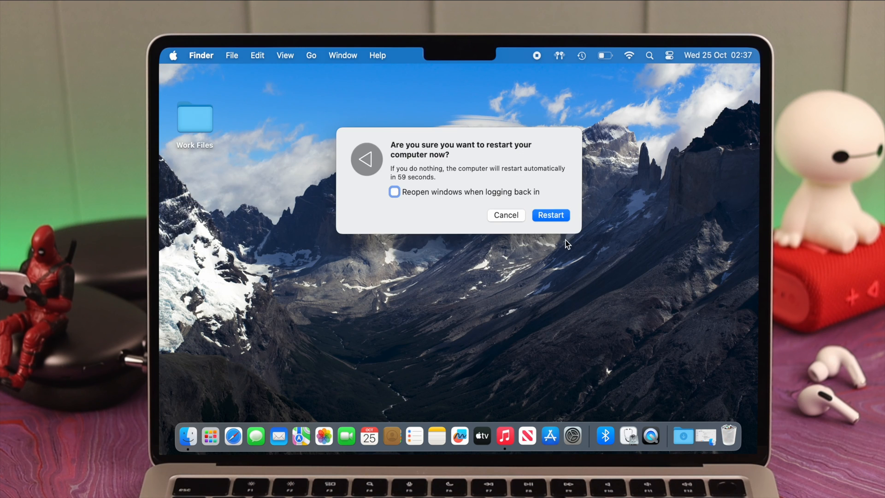